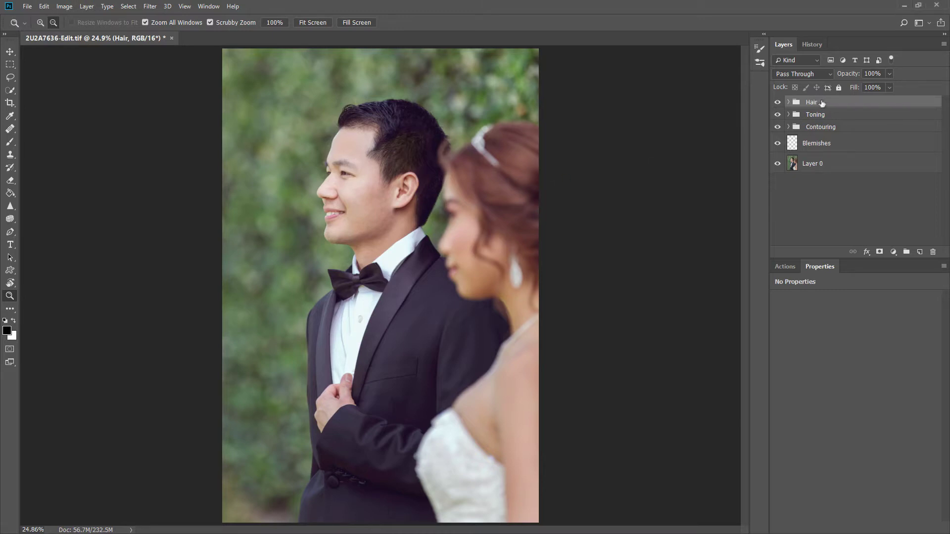
# - Toggle the Hair group off and on to compare the retouch up close, then fit the portrait
pyautogui.click(777, 103)
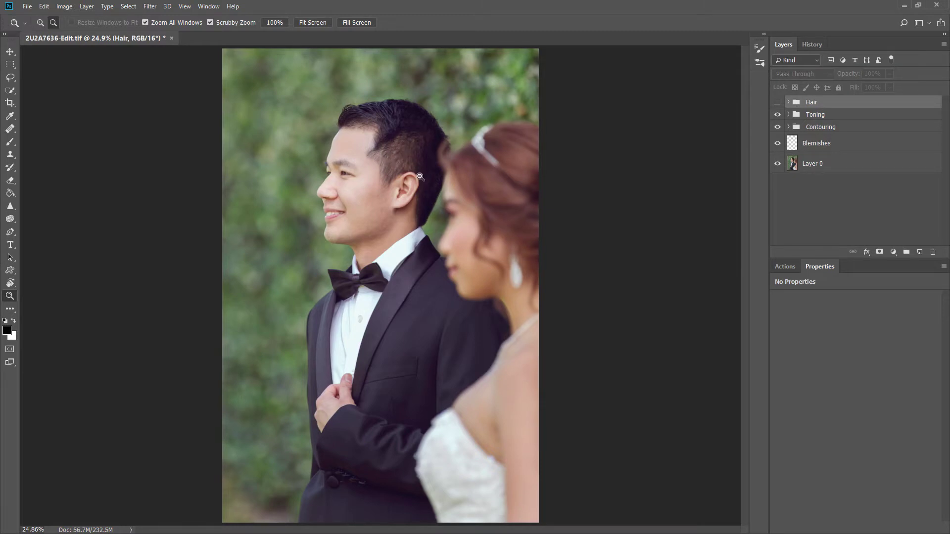
pyautogui.click(777, 102)
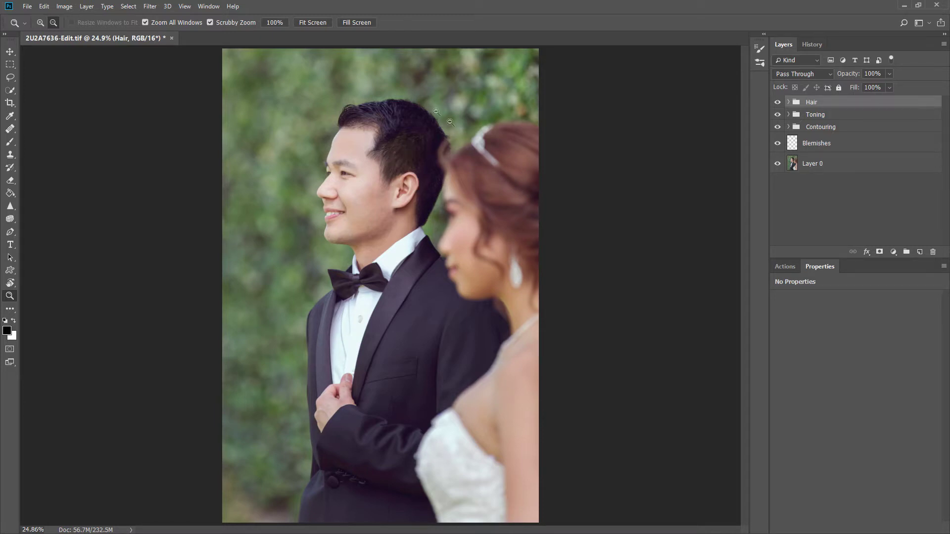
pyautogui.moveTo(425, 137); pyautogui.dragTo(467, 140)
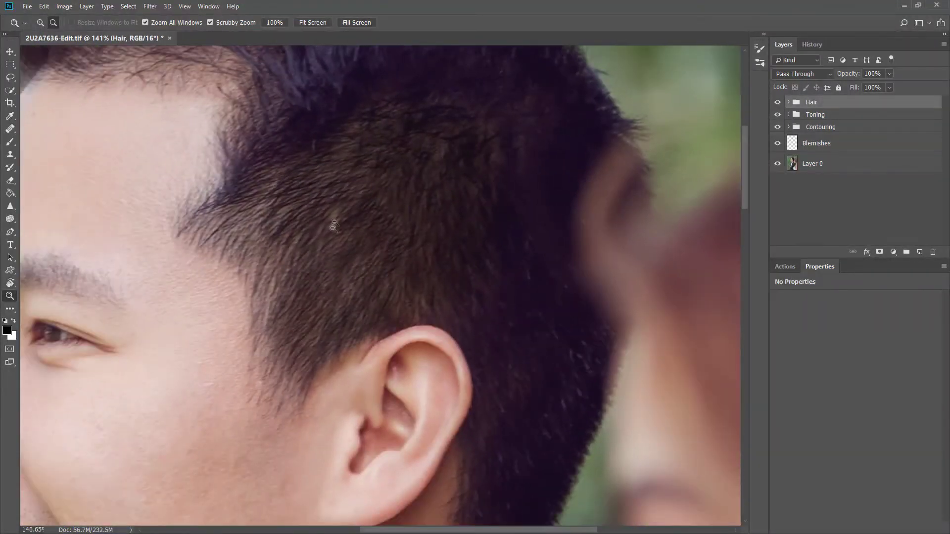
pyautogui.moveTo(413, 187); pyautogui.dragTo(386, 187)
pyautogui.click(778, 103)
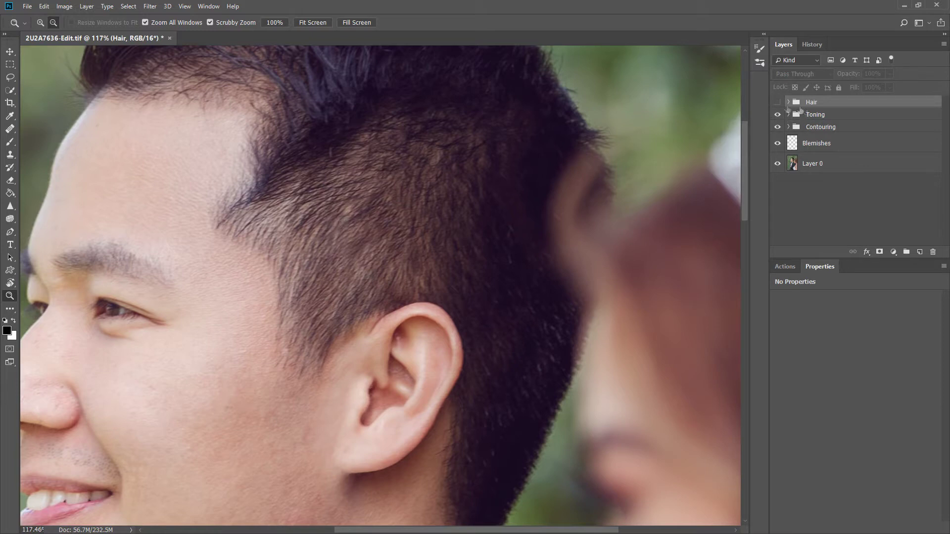
pyautogui.click(777, 103)
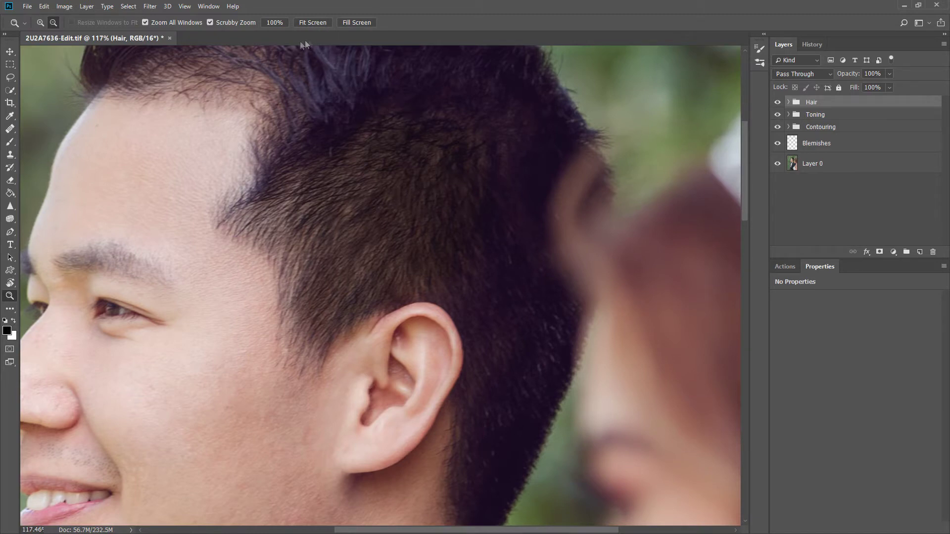
pyautogui.click(319, 27)
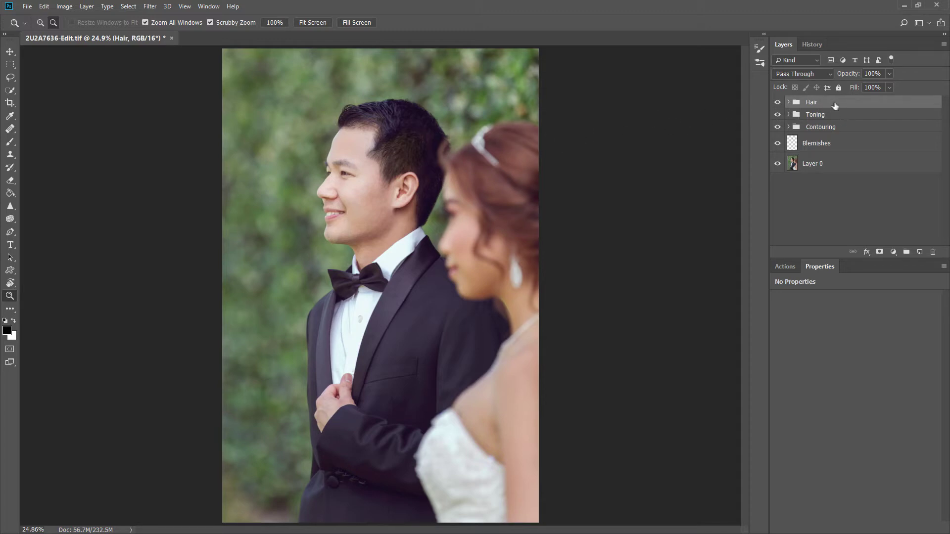
# - Delete the Hair group and add a Curves adjustment layer in Multiply blend mode
pyautogui.press('Delete')
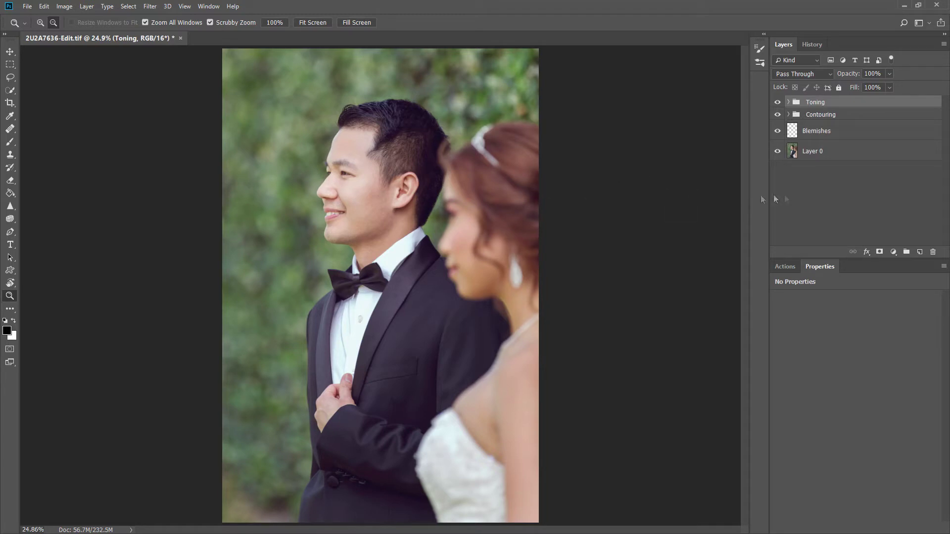
pyautogui.click(892, 252)
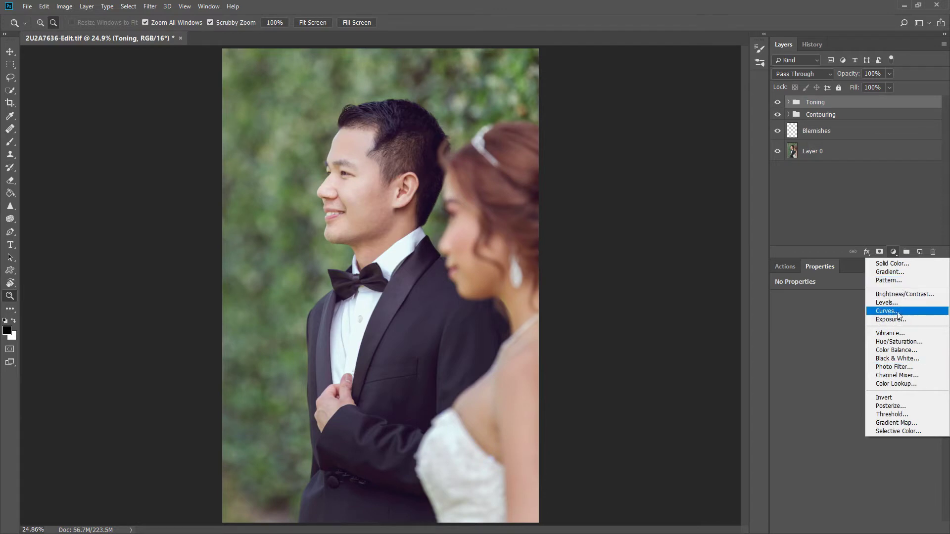
pyautogui.click(900, 312)
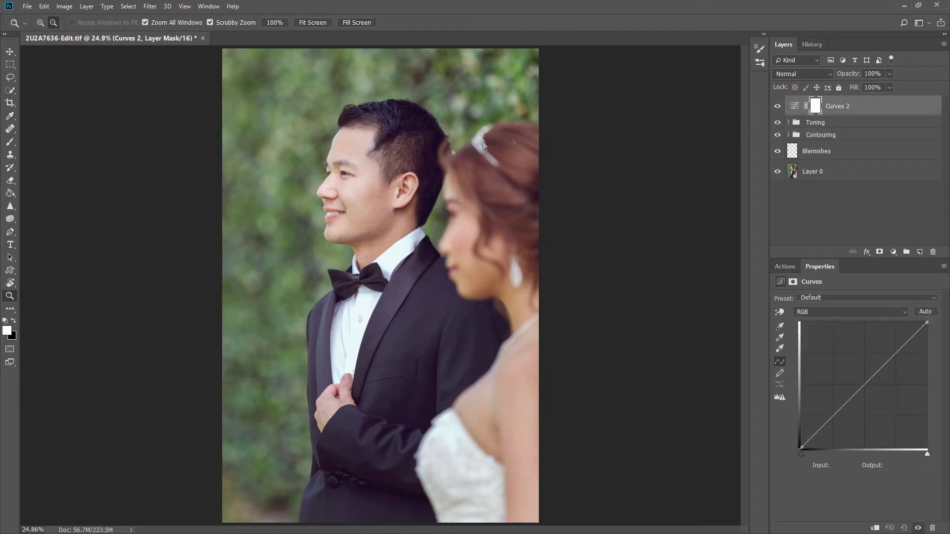
pyautogui.click(806, 74)
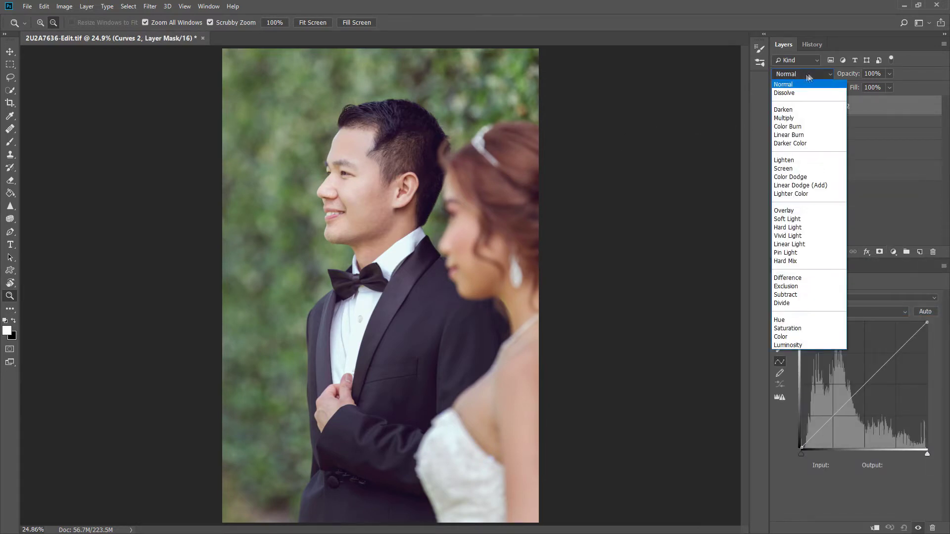
pyautogui.click(798, 120)
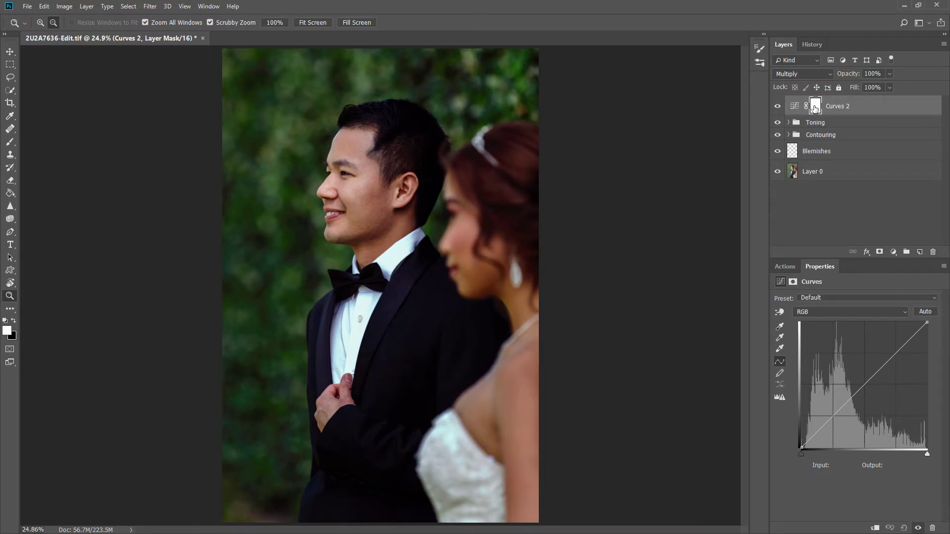
pyautogui.moveTo(509, 176); pyautogui.dragTo(504, 176)
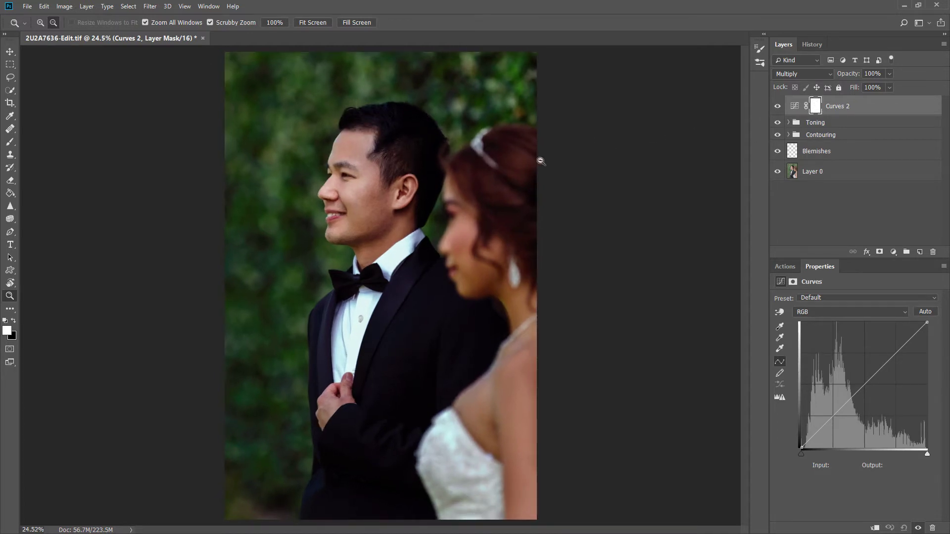
# - Paint black with a large brush over the bride's dress on the Curves 2 mask
pyautogui.moveTo(538, 159); pyautogui.dragTo(521, 149)
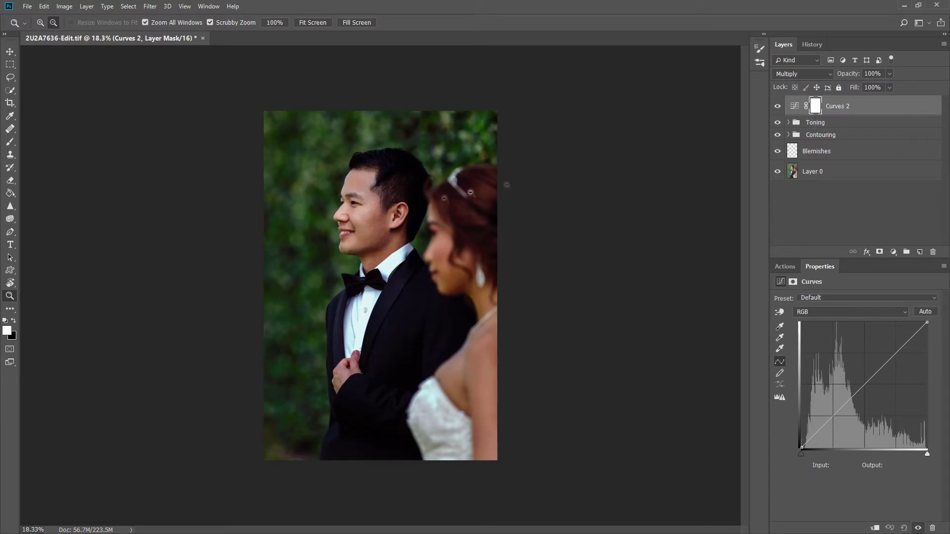
pyautogui.press('x')
pyautogui.press('b')
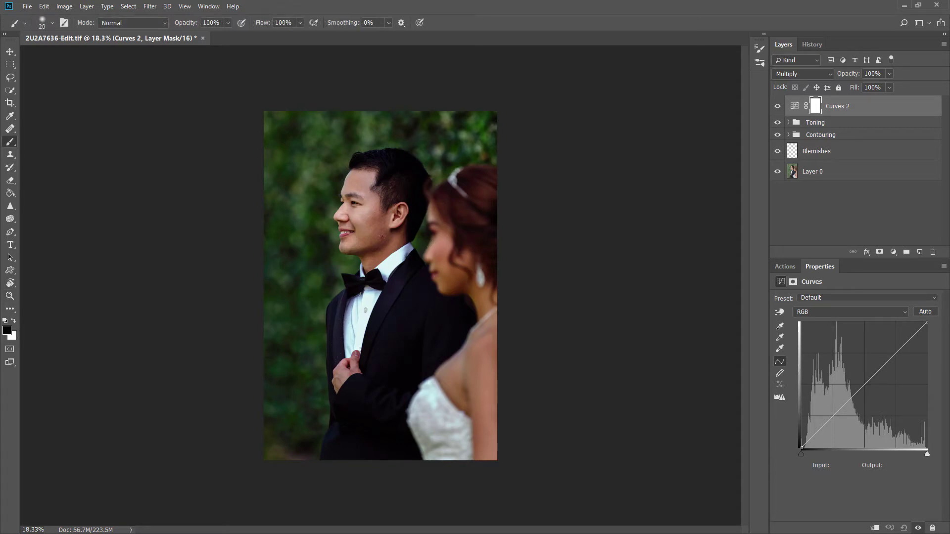
pyautogui.press(']')
pyautogui.press(']')
pyautogui.press(']')
pyautogui.moveTo(490, 405)
pyautogui.mouseDown()
pyautogui.moveTo(456, 403)
pyautogui.moveTo(541, 371)
pyautogui.mouseUp()
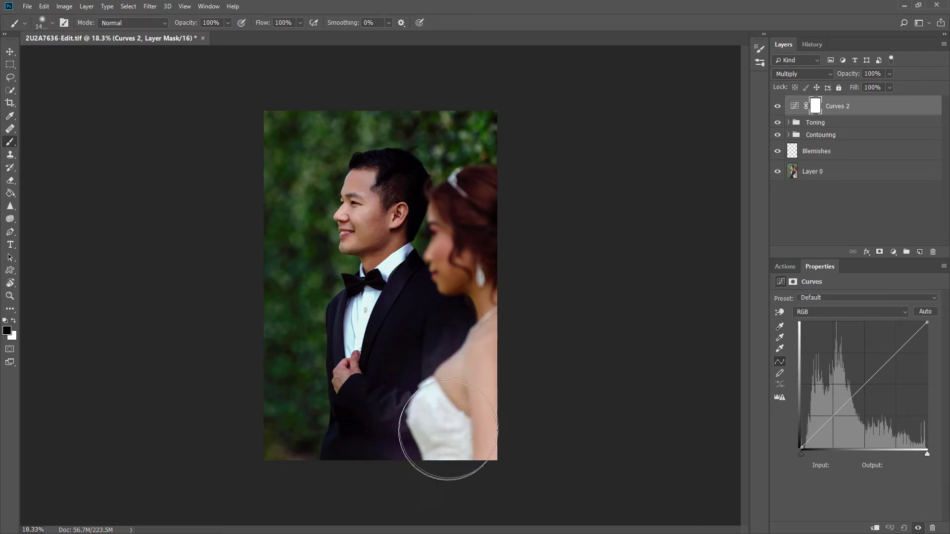
pyautogui.moveTo(468, 405); pyautogui.dragTo(505, 381)
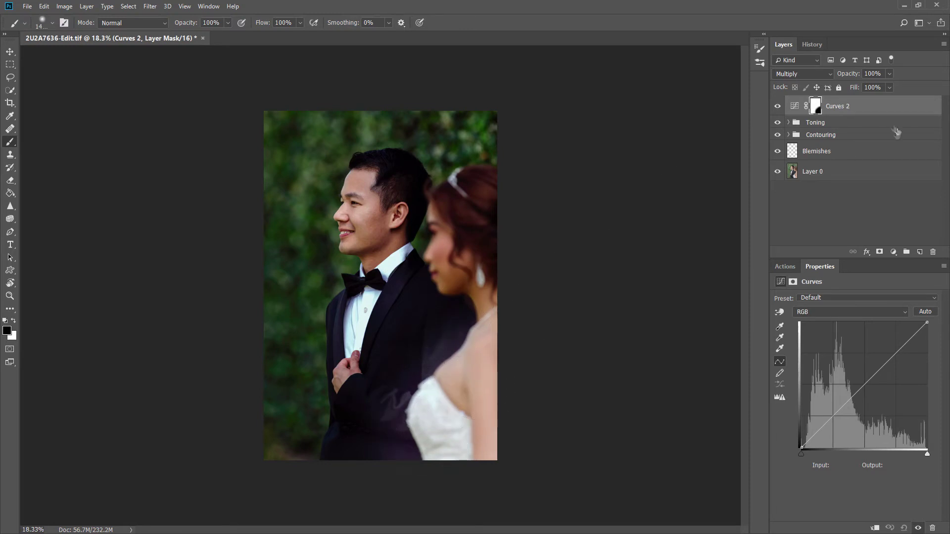
pyautogui.press(']')
pyautogui.press(']')
pyautogui.press(']')
pyautogui.press(']')
pyautogui.press(']')
pyautogui.press(']')
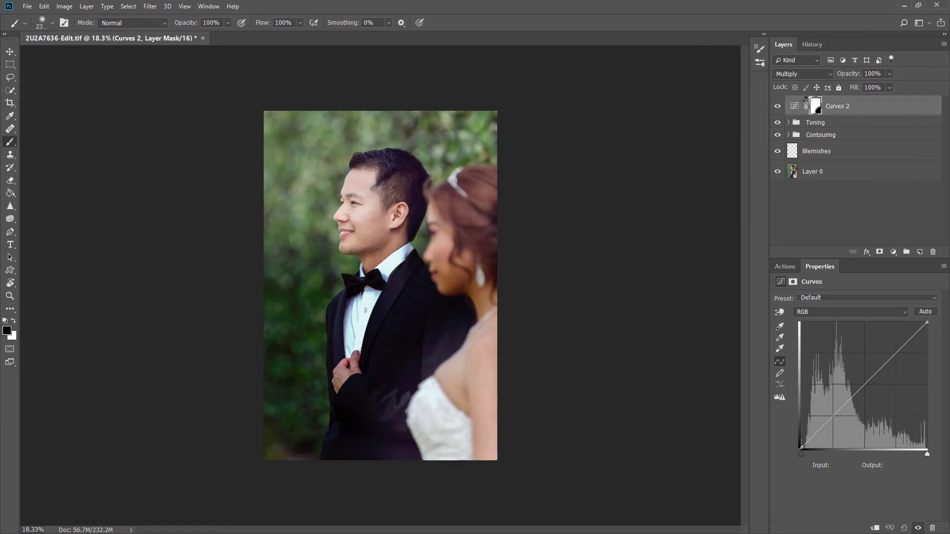
# - Invert the Curves 2 mask to solid black and set up a smaller white brush
pyautogui.hotkey('ctrl', 'i')
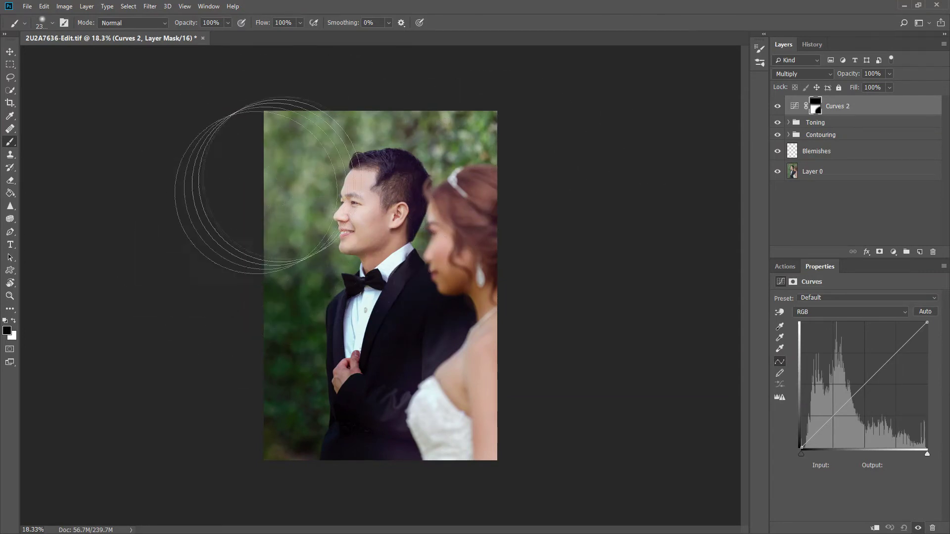
pyautogui.hotkey('ctrl', 'i')
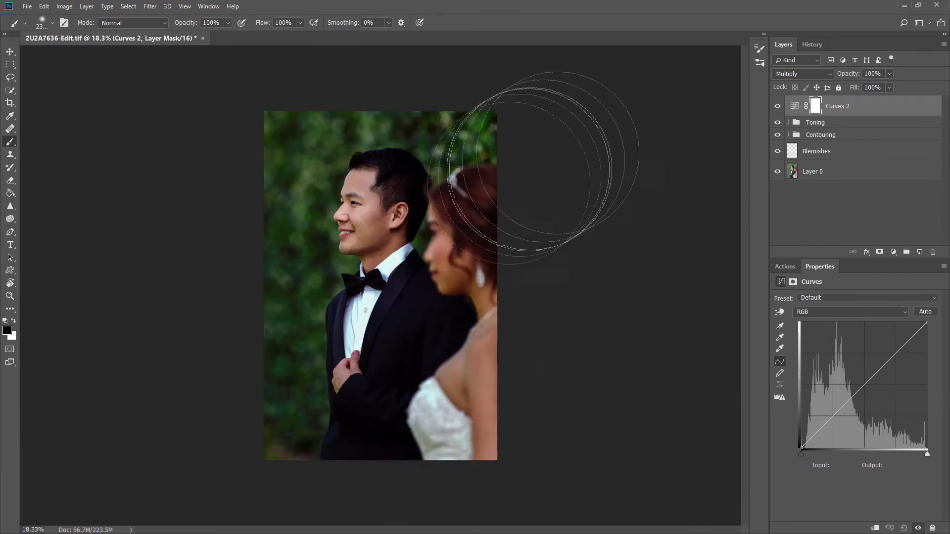
pyautogui.hotkey('ctrl', 'i')
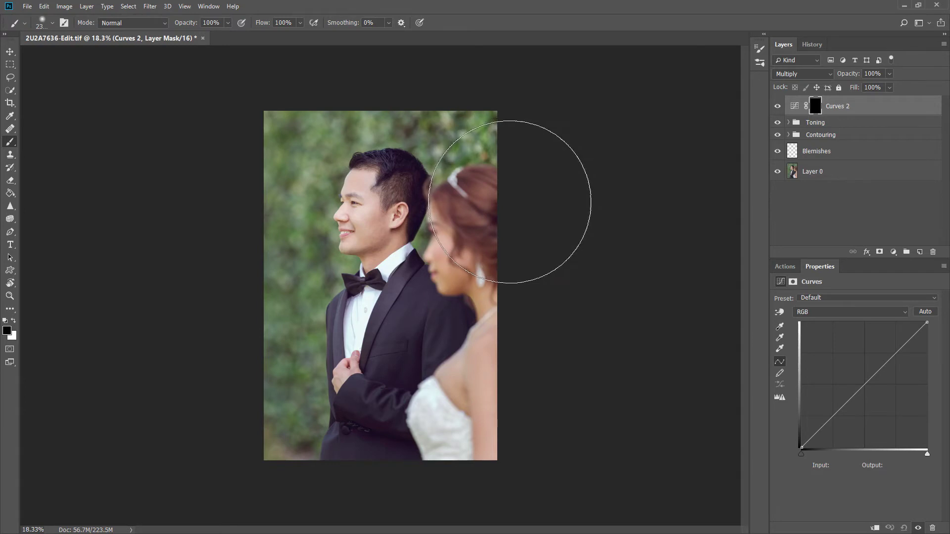
pyautogui.press('[')
pyautogui.press('[')
pyautogui.press('[')
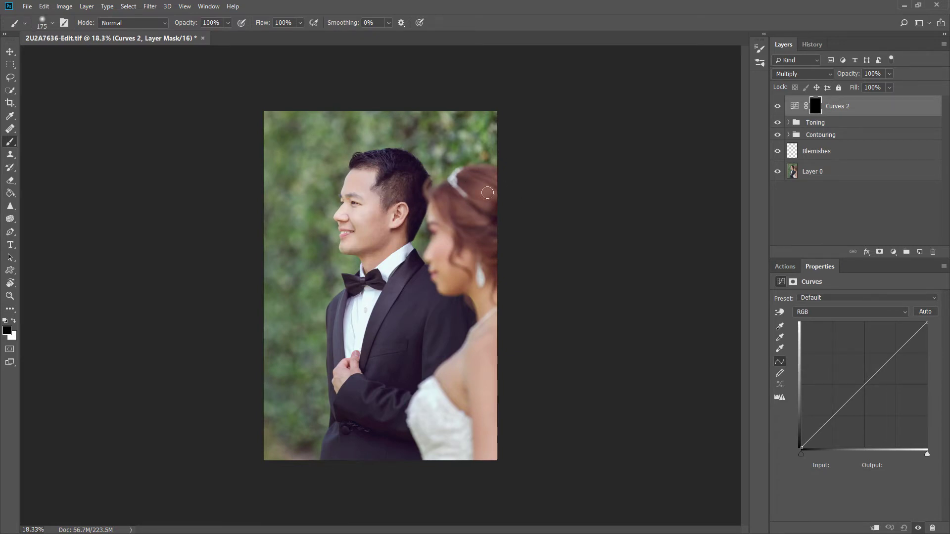
pyautogui.press('b')
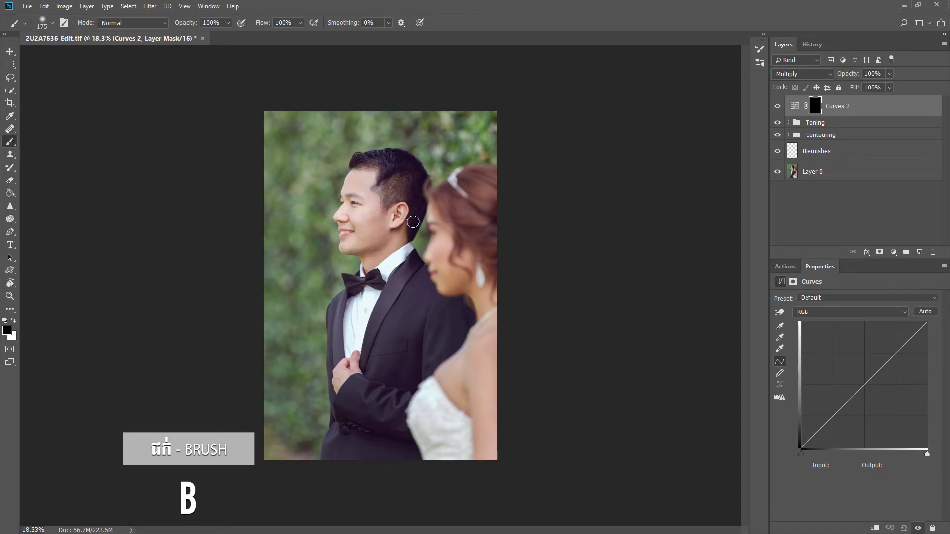
pyautogui.press('x')
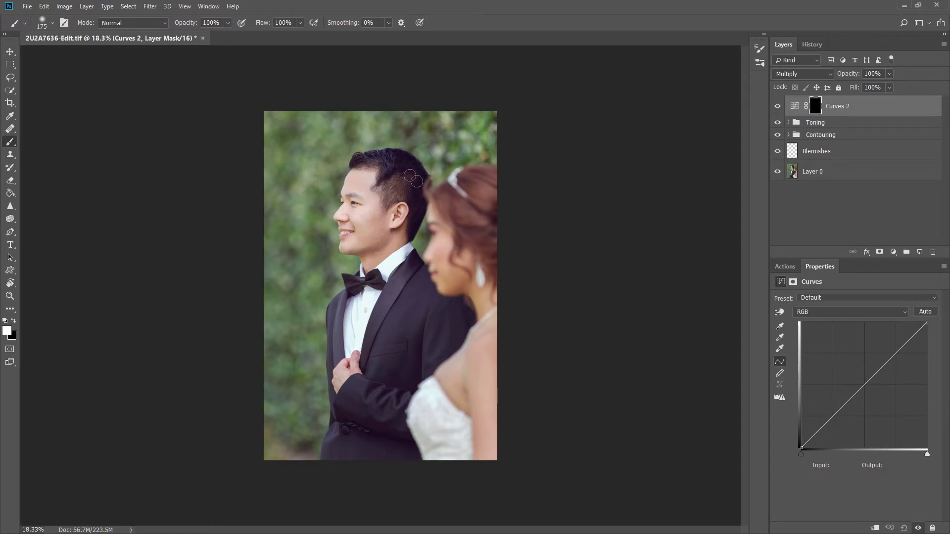
pyautogui.press('z')
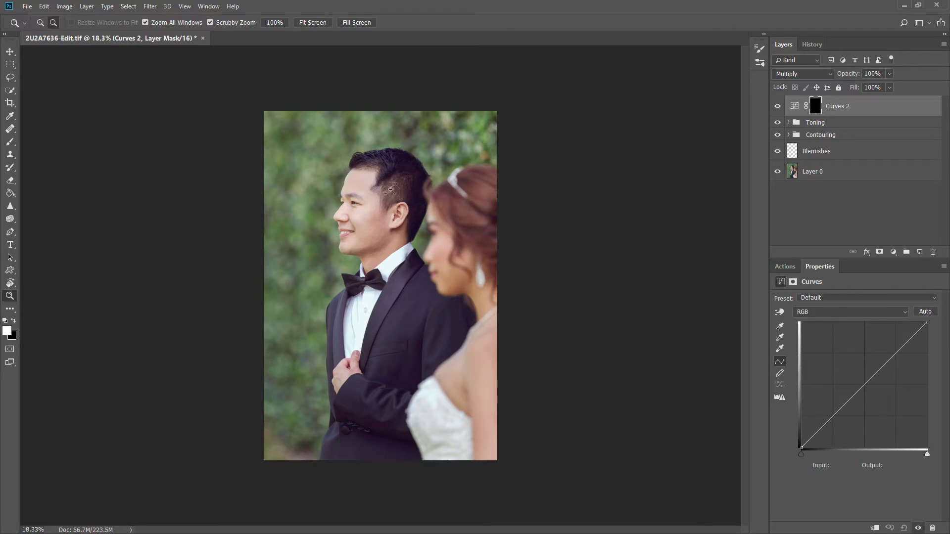
# - Zoom in on the groom and softly paint white near his temple at 5% brush flow
pyautogui.moveTo(401, 183); pyautogui.dragTo(447, 180)
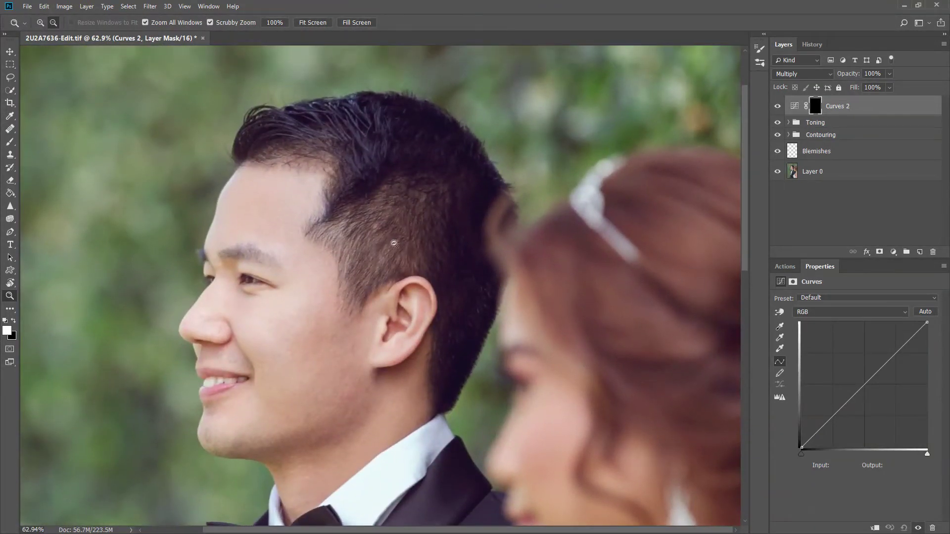
pyautogui.press('b')
pyautogui.press('[')
pyautogui.press('[')
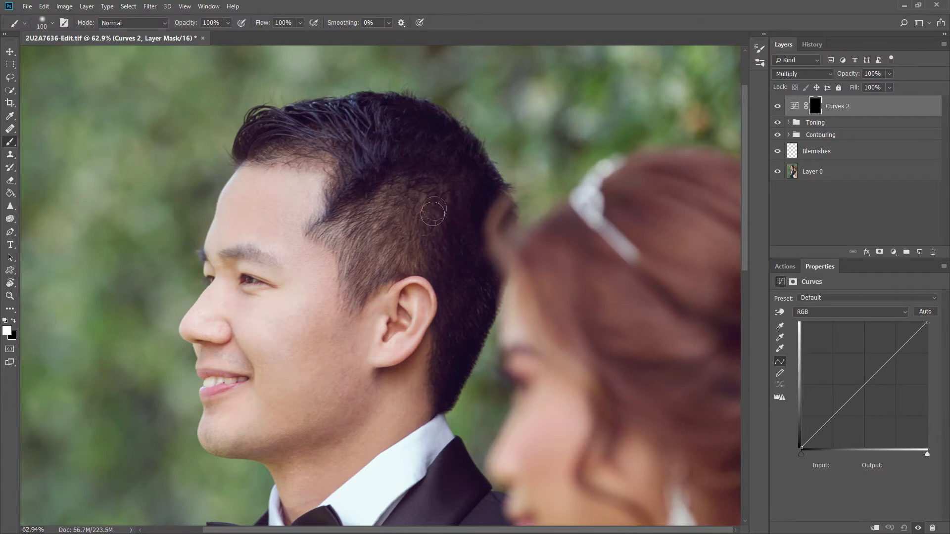
pyautogui.moveTo(361, 238)
pyautogui.mouseDown()
pyautogui.moveTo(406, 233)
pyautogui.moveTo(352, 225)
pyautogui.mouseUp()
pyautogui.moveTo(357, 266); pyautogui.dragTo(408, 252)
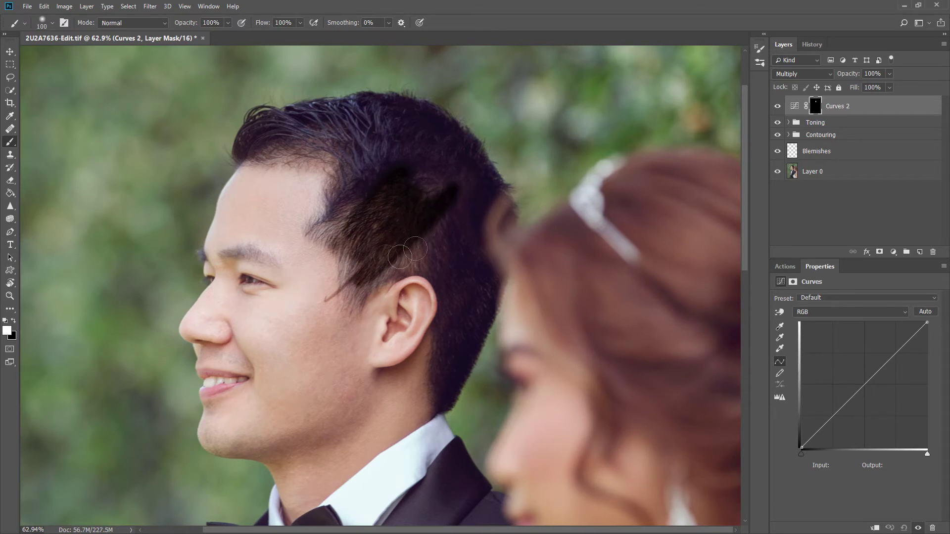
pyautogui.hotkey('ctrl', 'z')
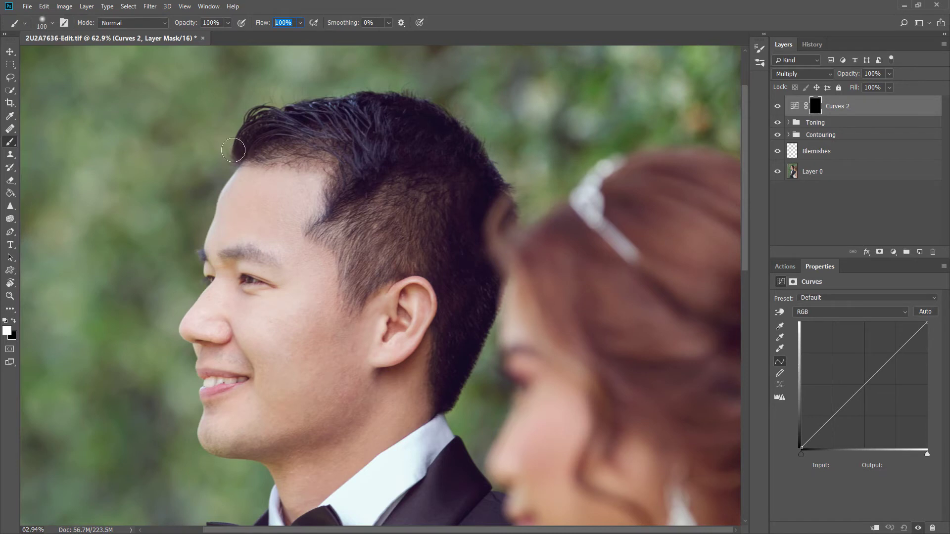
pyautogui.write('5')
pyautogui.press('Return')
pyautogui.press('[')
pyautogui.press('[')
pyautogui.press('[')
pyautogui.moveTo(327, 234); pyautogui.dragTo(386, 196)
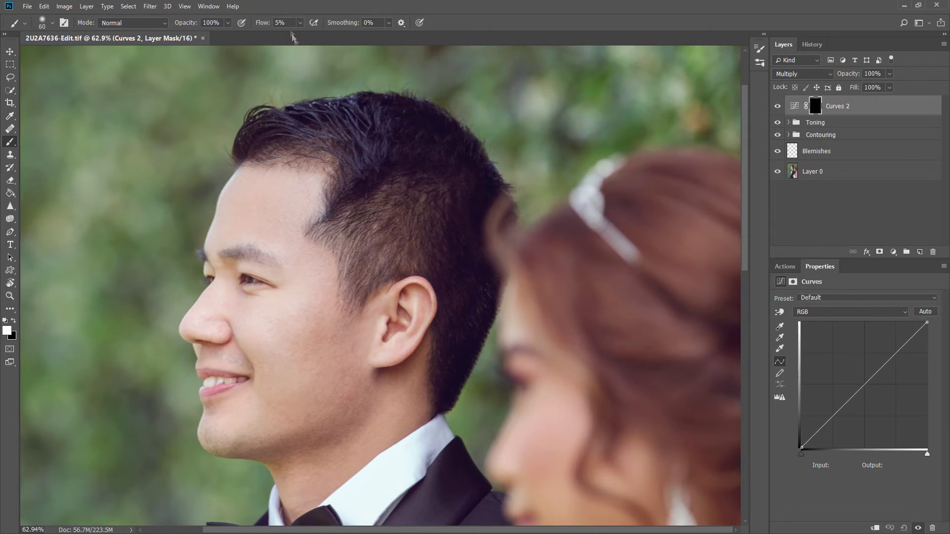
# - At 20% flow, paint the hair from temple to sideburn and up to the crown, brush 45–70
pyautogui.hotkey('shift', '2')
pyautogui.moveTo(318, 232)
pyautogui.mouseDown()
pyautogui.moveTo(342, 260)
pyautogui.moveTo(355, 309)
pyautogui.mouseUp()
pyautogui.press(']')
pyautogui.press(']')
pyautogui.moveTo(384, 273)
pyautogui.mouseDown()
pyautogui.moveTo(416, 218)
pyautogui.moveTo(440, 204)
pyautogui.mouseUp()
pyautogui.press('[')
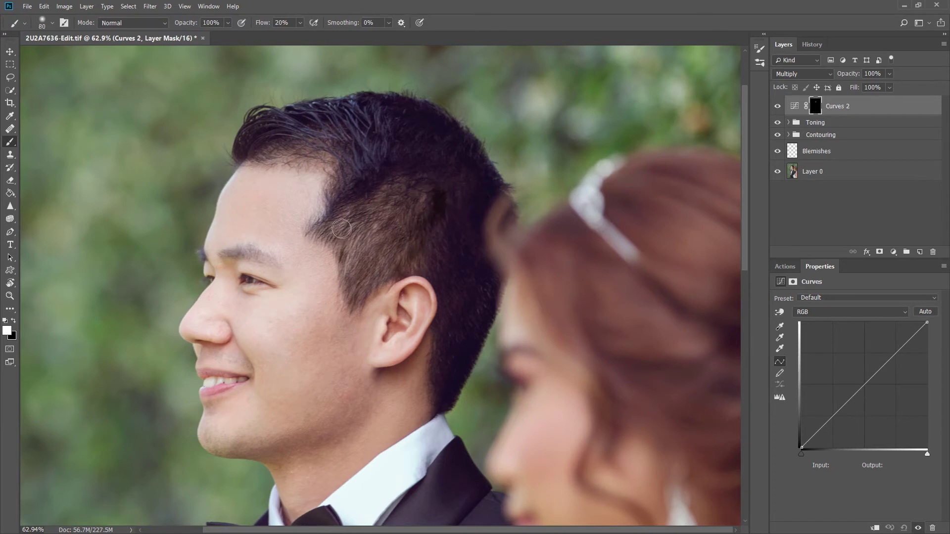
pyautogui.moveTo(390, 186); pyautogui.dragTo(371, 227)
pyautogui.press('[')
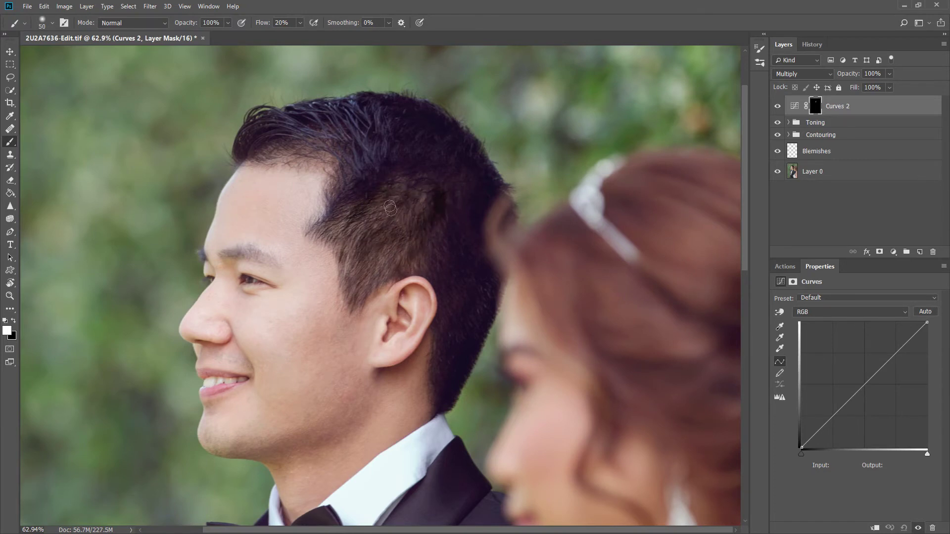
pyautogui.press(']')
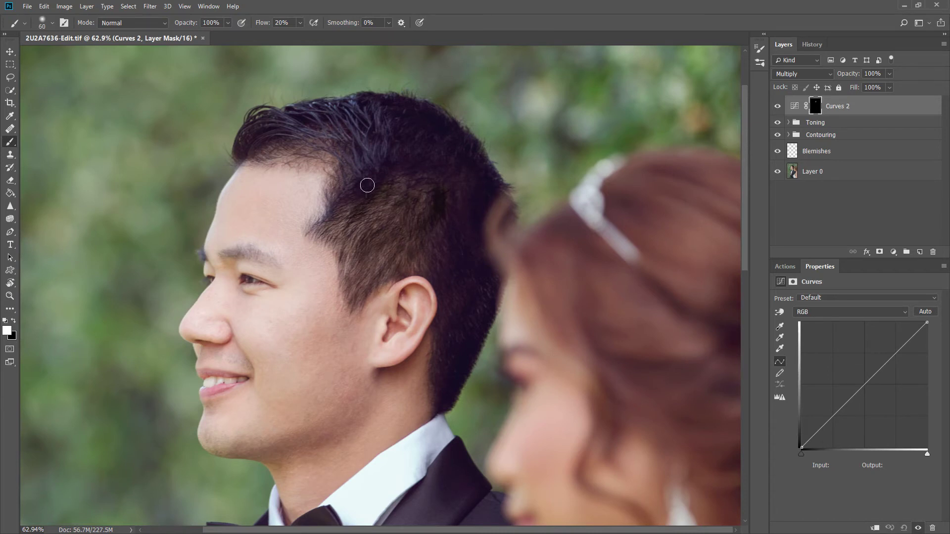
pyautogui.press('[')
pyautogui.press('[')
pyautogui.press(']')
pyautogui.press(']')
pyautogui.press(']')
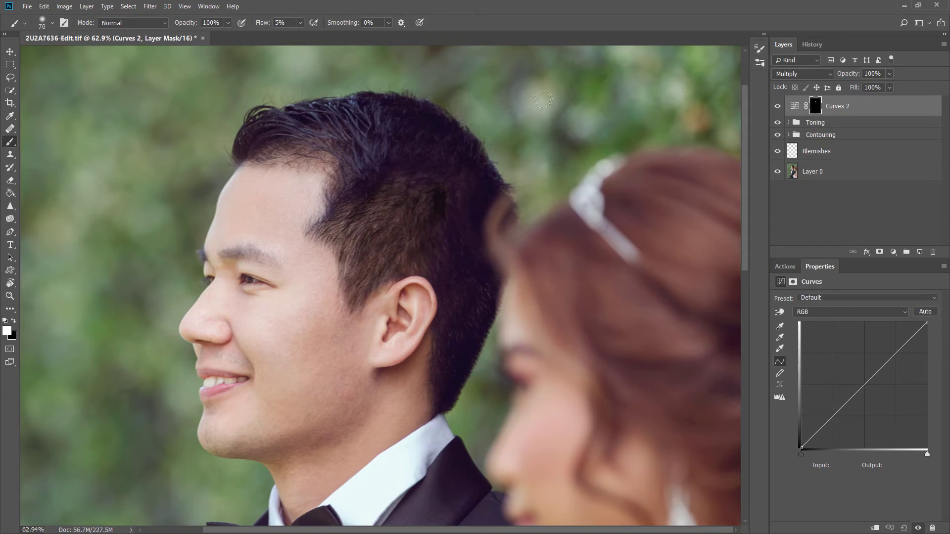
pyautogui.press('z')
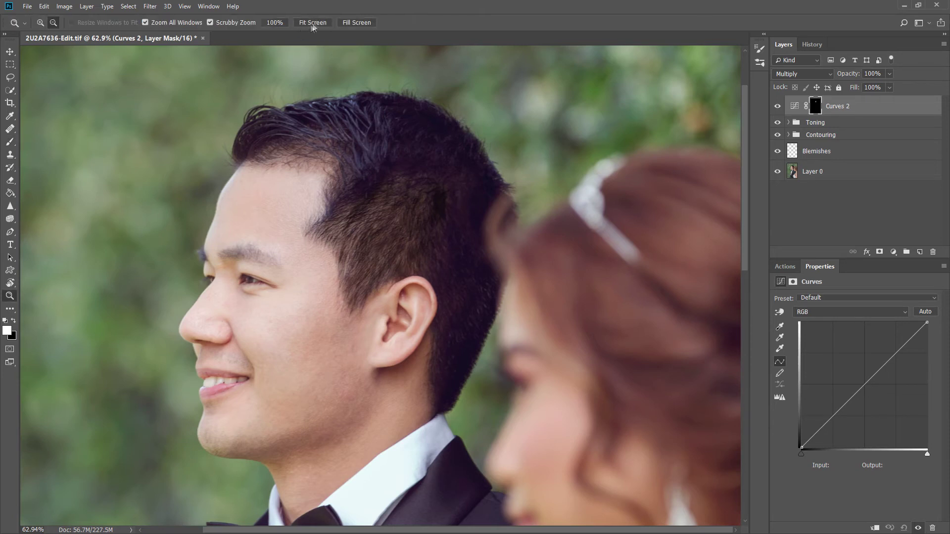
pyautogui.click(330, 22)
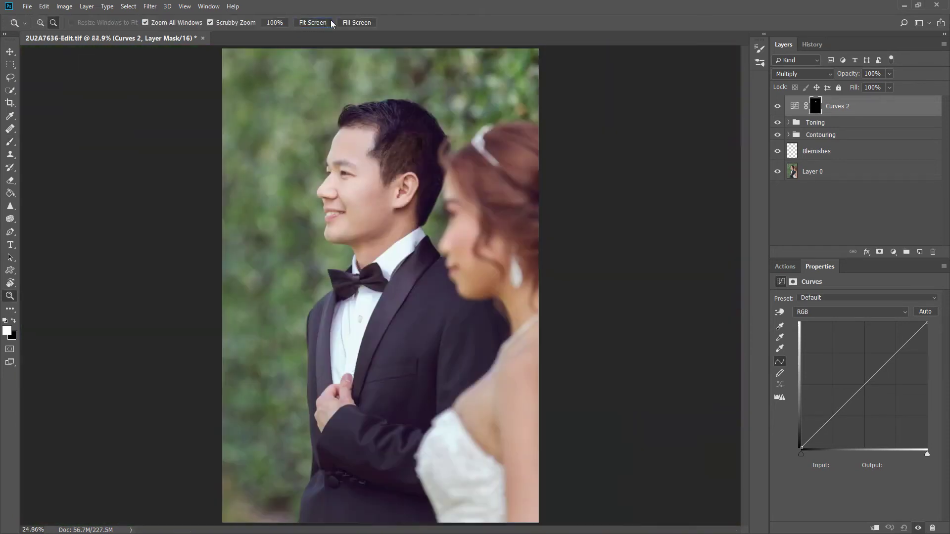
pyautogui.click(778, 107)
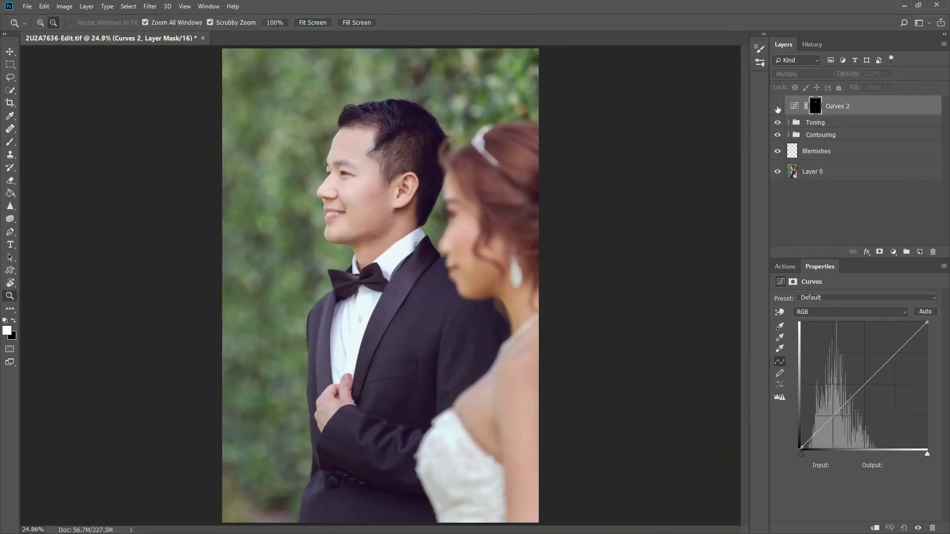
pyautogui.click(778, 106)
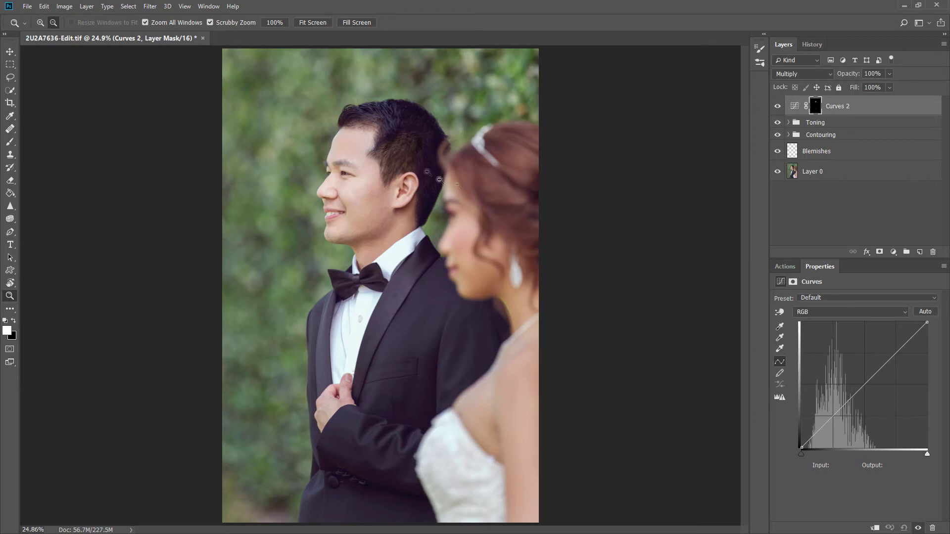
pyautogui.moveTo(416, 146); pyautogui.dragTo(465, 143)
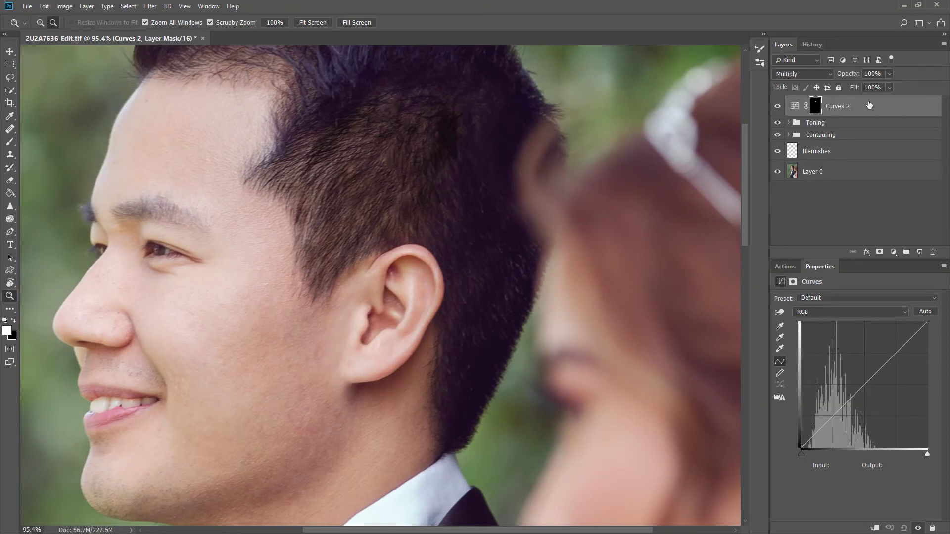
# - Duplicate Curves 2 as Curves 2 copy and paint its mask over the hair above the ear
pyautogui.hotkey('ctrl', '2')
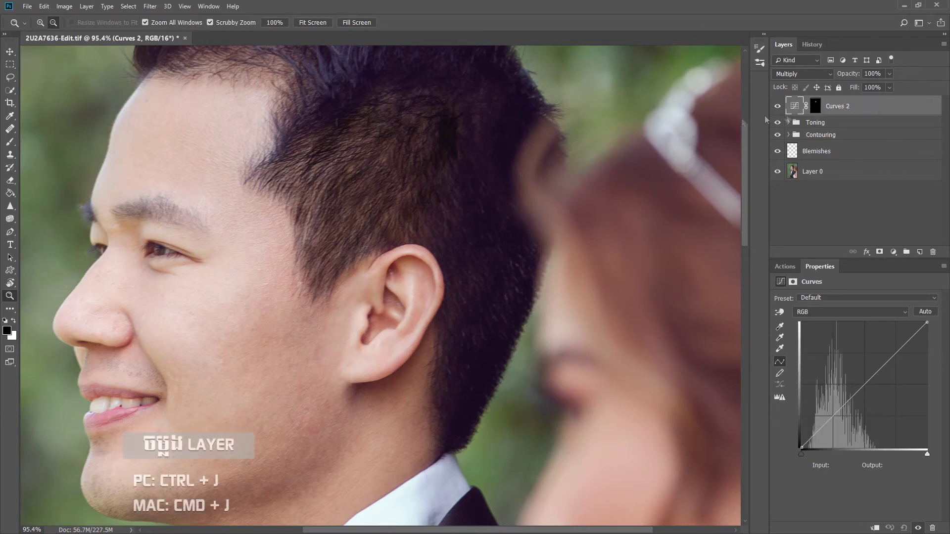
pyautogui.hotkey('ctrl', 'j')
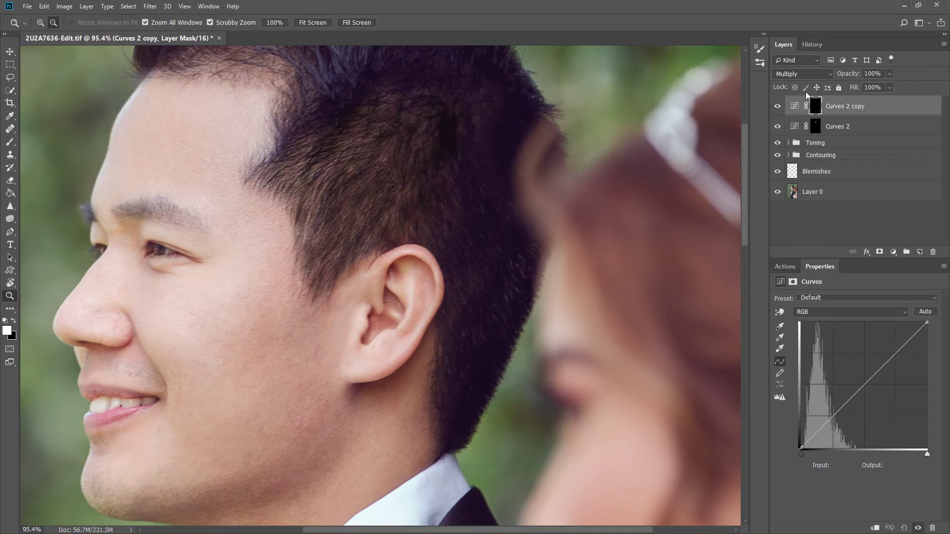
pyautogui.press('b')
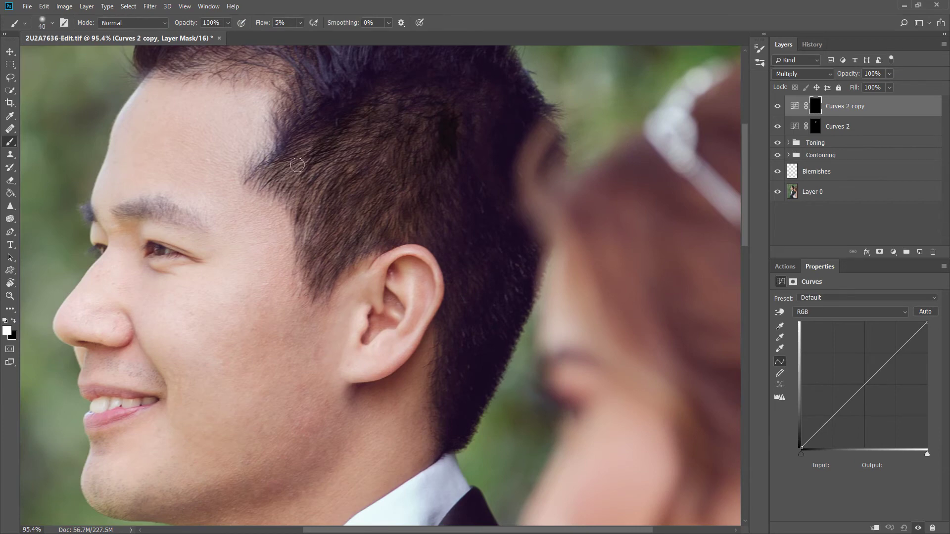
pyautogui.press('[')
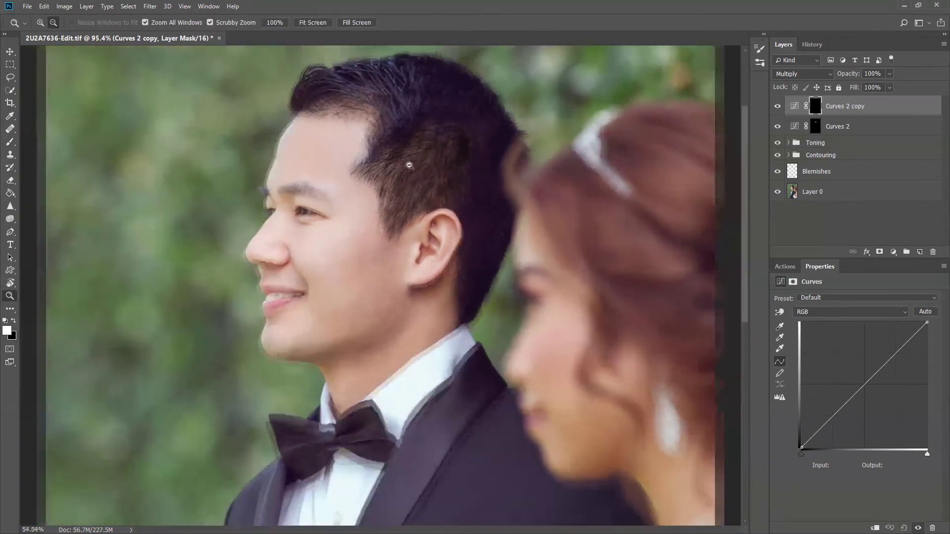
pyautogui.moveTo(434, 159); pyautogui.dragTo(391, 172)
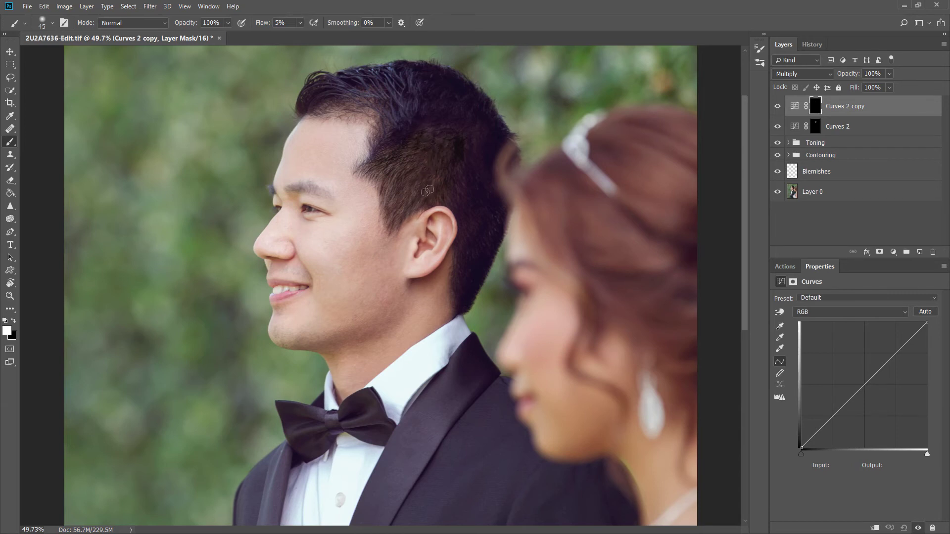
pyautogui.moveTo(437, 203); pyautogui.dragTo(437, 129)
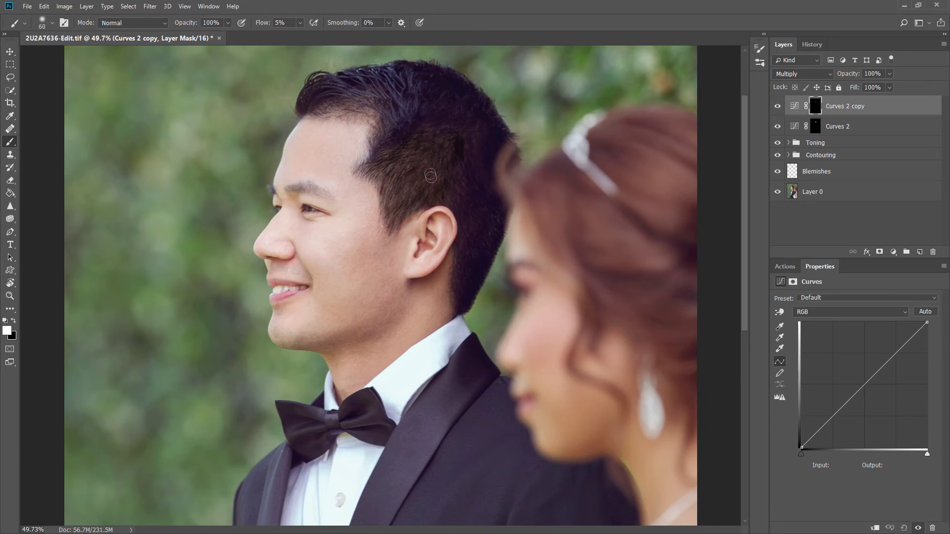
# - Paint white on the Curves 2 mask above the ear, then switch to black with a 60–70 brush
pyautogui.click(814, 126)
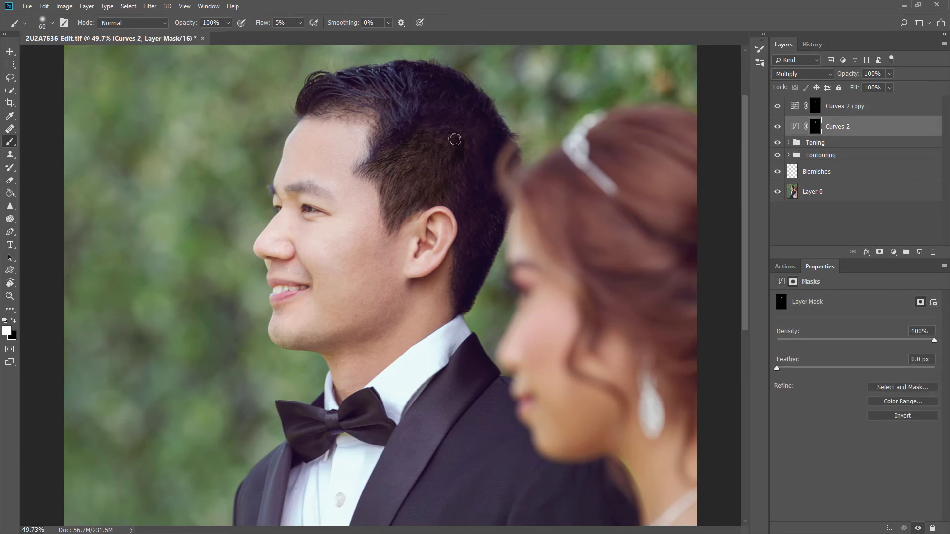
pyautogui.moveTo(450, 157); pyautogui.dragTo(467, 191)
pyautogui.press('x')
pyautogui.press(']')
pyautogui.press(']')
pyautogui.press(']')
pyautogui.press('[')
pyautogui.press('[')
pyautogui.press('[')
# - Fit the photo and group Curves 2 and Curves 2 copy into Group 1
pyautogui.press('z')
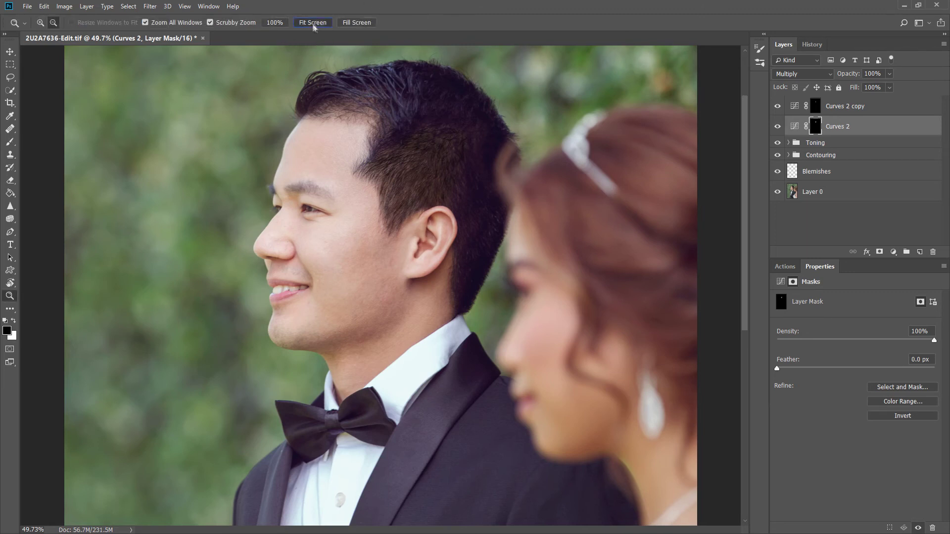
pyautogui.click(312, 22)
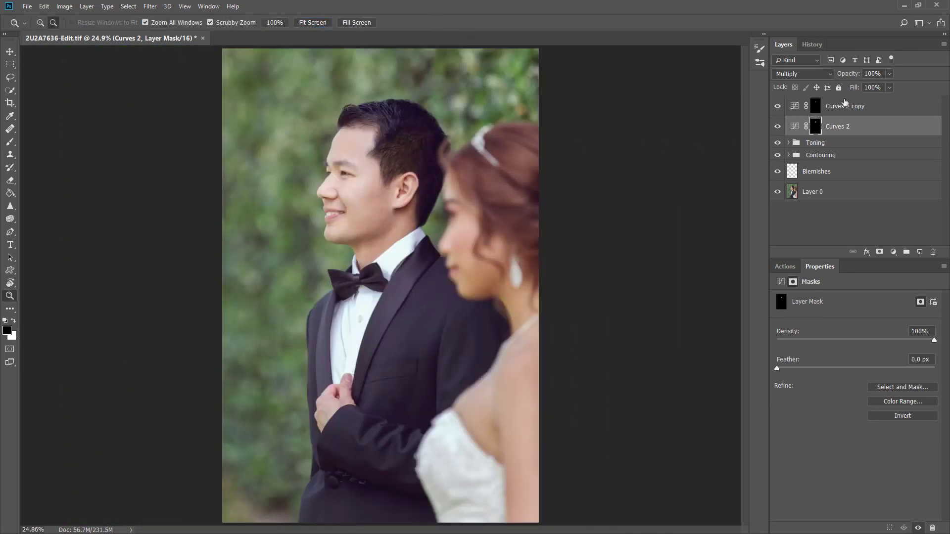
pyautogui.keyDown('shift'); pyautogui.click(863, 107); pyautogui.keyUp('shift')
pyautogui.hotkey('ctrl', 'g')
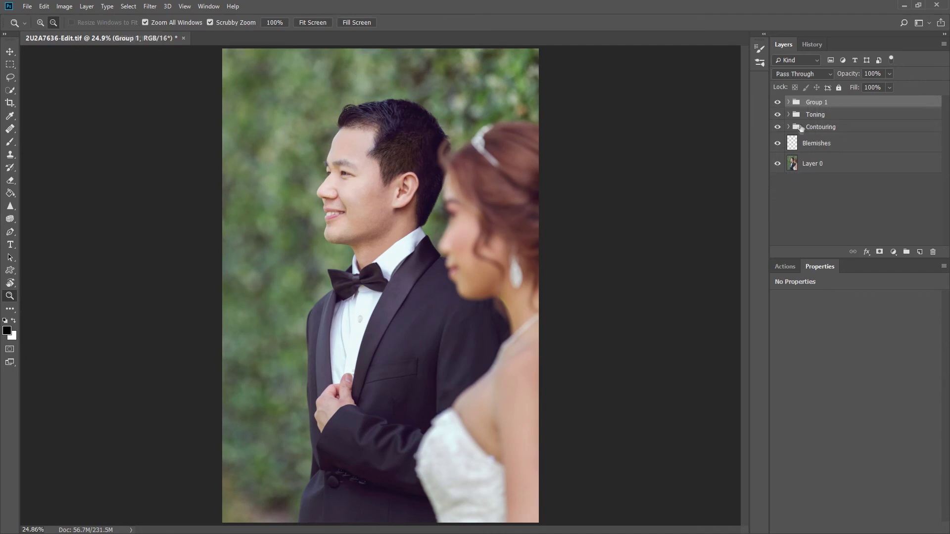
# - Toggle Group 1 to compare the groom's hair close up, then expand it and select Curves 2's mask
pyautogui.click(777, 102)
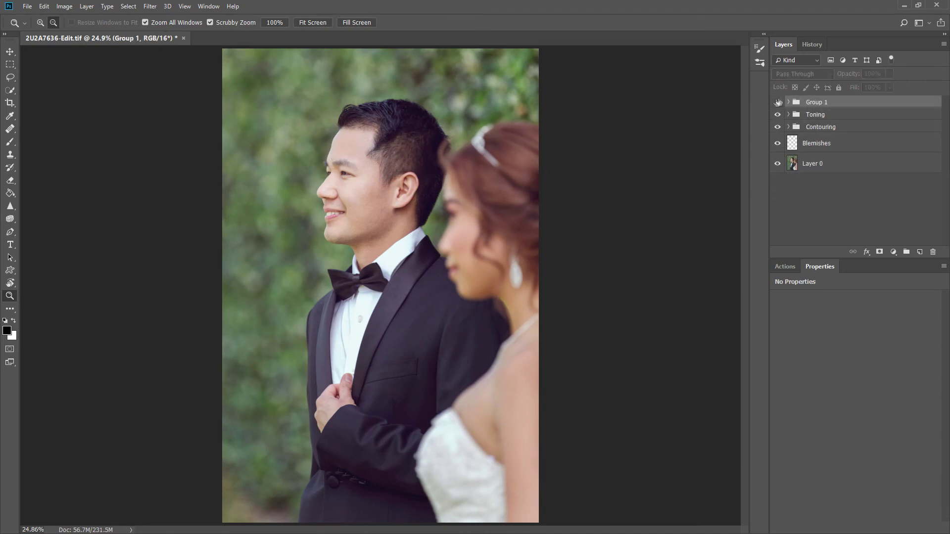
pyautogui.click(778, 102)
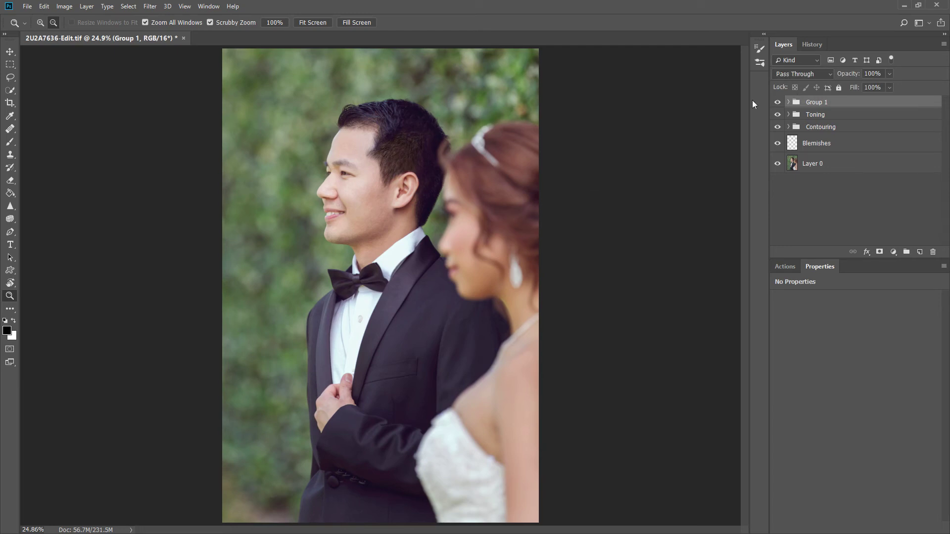
pyautogui.moveTo(403, 137); pyautogui.dragTo(459, 128)
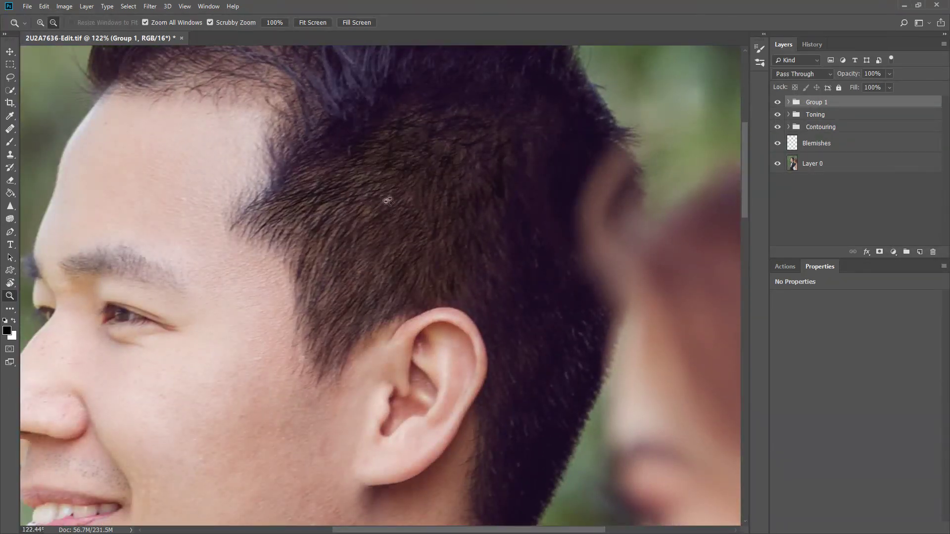
pyautogui.click(777, 102)
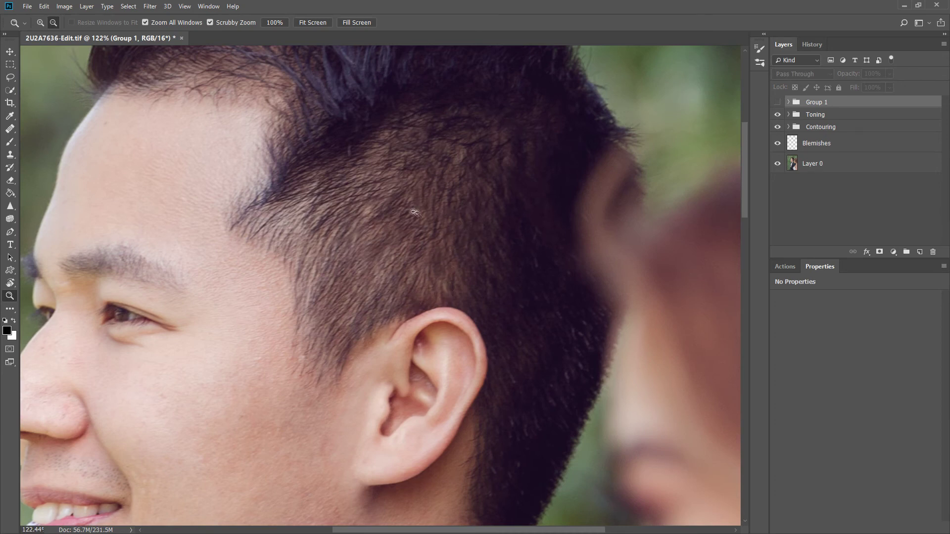
pyautogui.moveTo(344, 232)
pyautogui.mouseDown()
pyautogui.moveTo(457, 203)
pyautogui.moveTo(531, 201)
pyautogui.mouseUp()
pyautogui.click(777, 102)
pyautogui.click(788, 102)
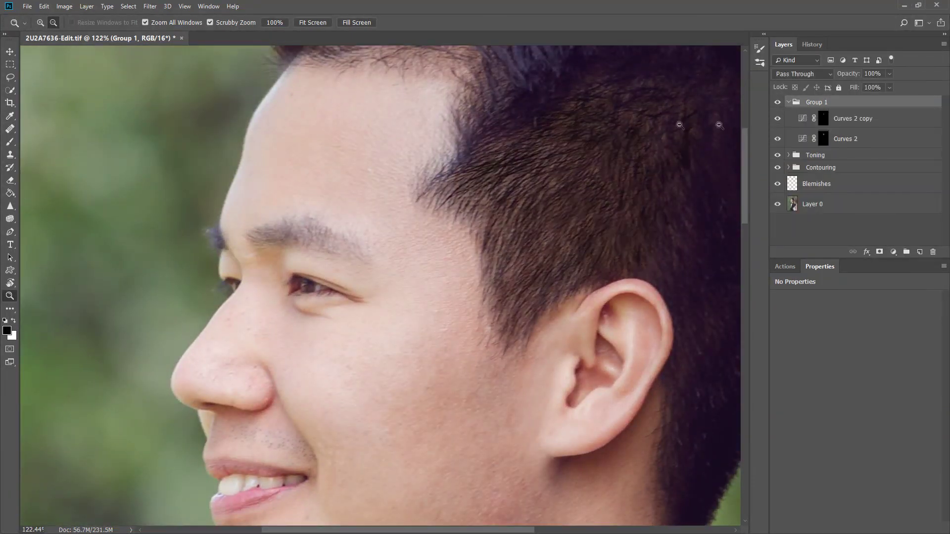
pyautogui.click(823, 140)
# - Rotate the canvas and paint white along the groom's eyebrow with a 25 brush on the Curves 2 mask
pyautogui.press('b')
pyautogui.press('r')
pyautogui.moveTo(375, 214); pyautogui.dragTo(402, 221)
pyautogui.press('b')
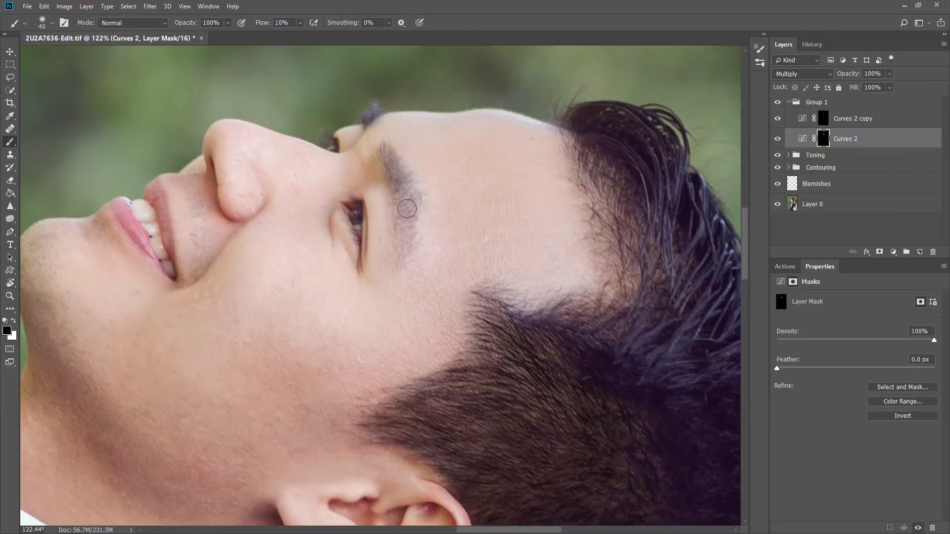
pyautogui.press('[')
pyautogui.press('[')
pyautogui.press('[')
pyautogui.press('x')
pyautogui.moveTo(388, 155); pyautogui.dragTo(404, 223)
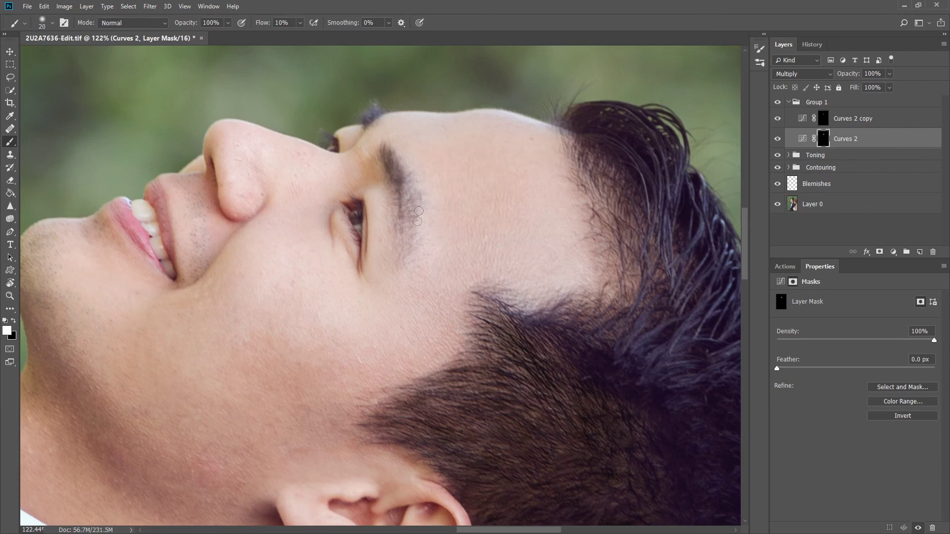
# - Reset the canvas rotation, zoom to the groom's face and toggle Curves 2 to compare the eyebrow
pyautogui.press('r')
pyautogui.press('Escape')
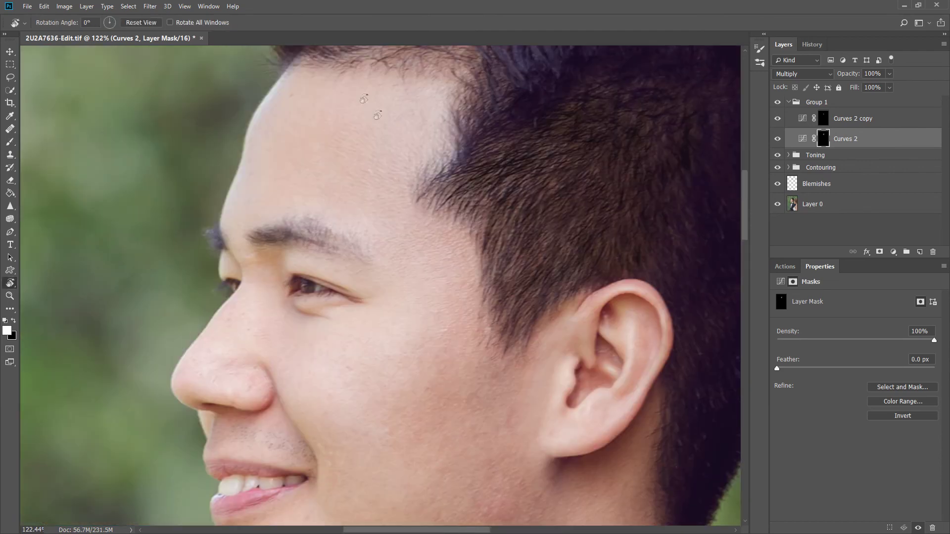
pyautogui.press('z')
pyautogui.hotkey('ctrl', '0')
pyautogui.click(791, 103)
pyautogui.moveTo(430, 173)
pyautogui.mouseDown()
pyautogui.moveTo(417, 163)
pyautogui.moveTo(762, 139)
pyautogui.mouseUp()
pyautogui.click(778, 139)
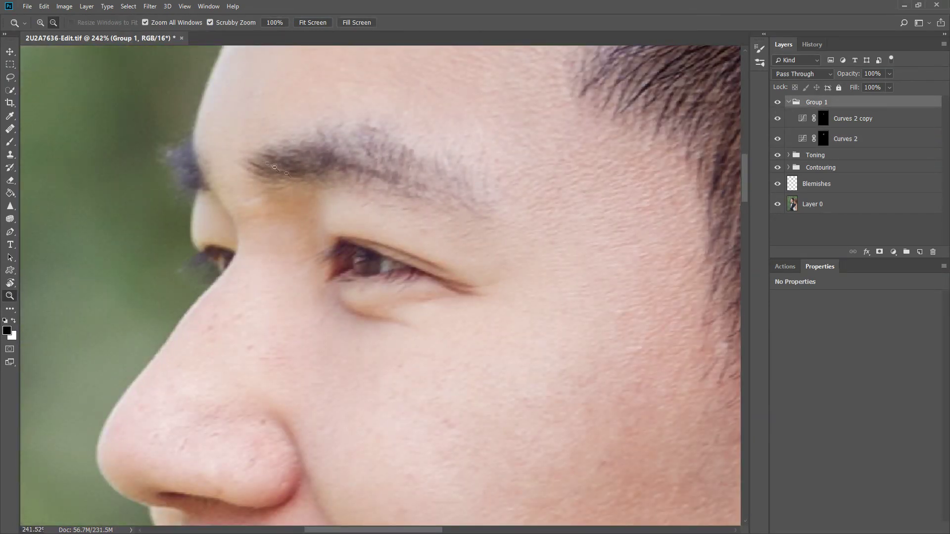